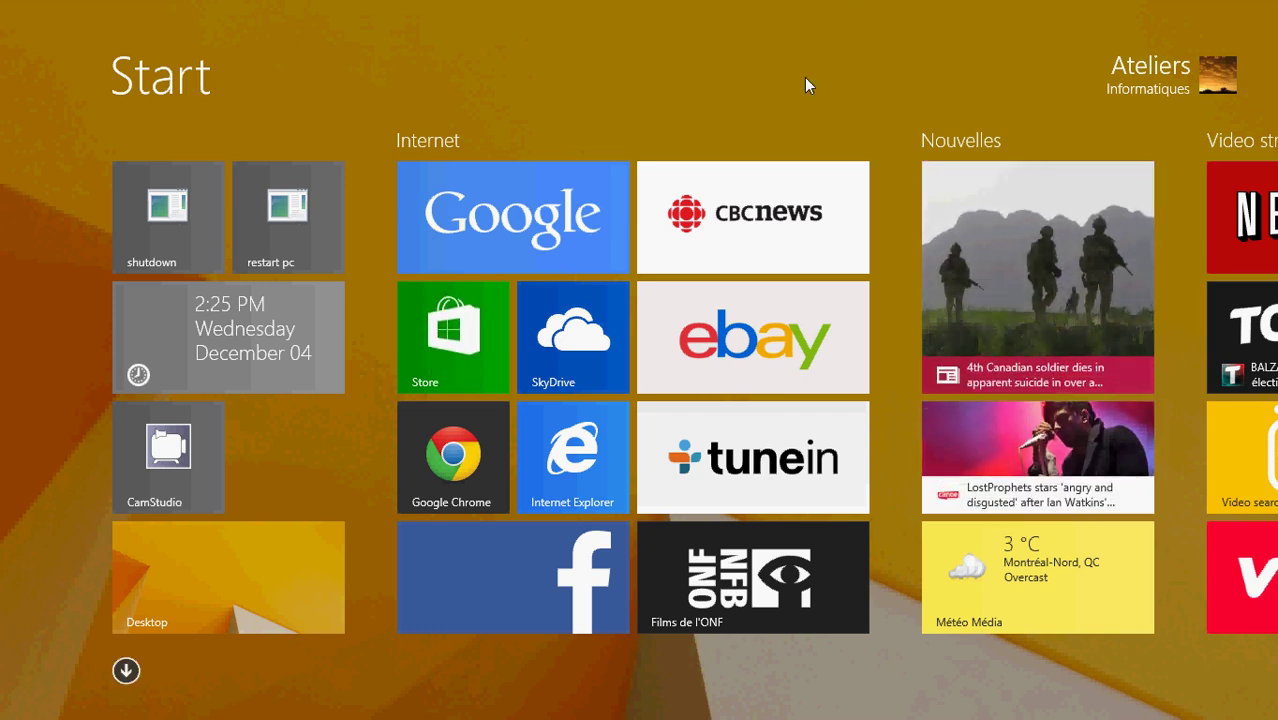
Scroll the Start screen right to reveal the Video streaming group and following app tiles.
scroll(792, 114, "down", 5)
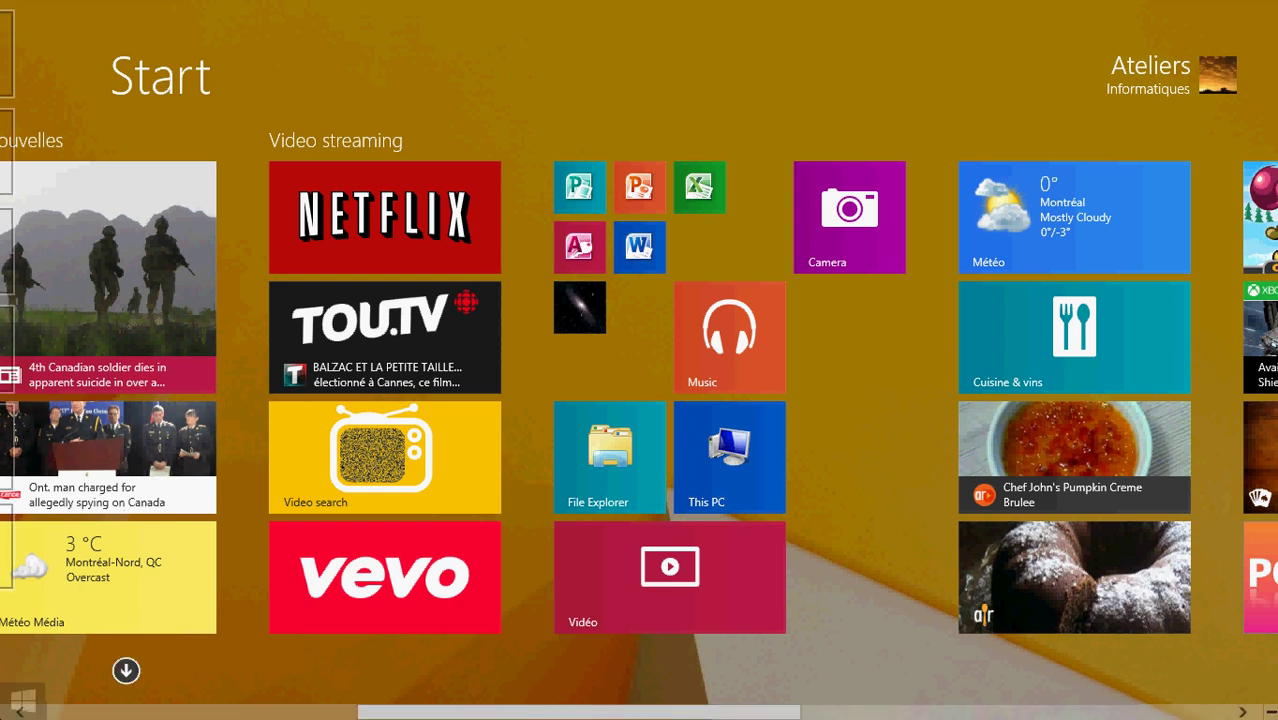
mouse_move(22, 700)
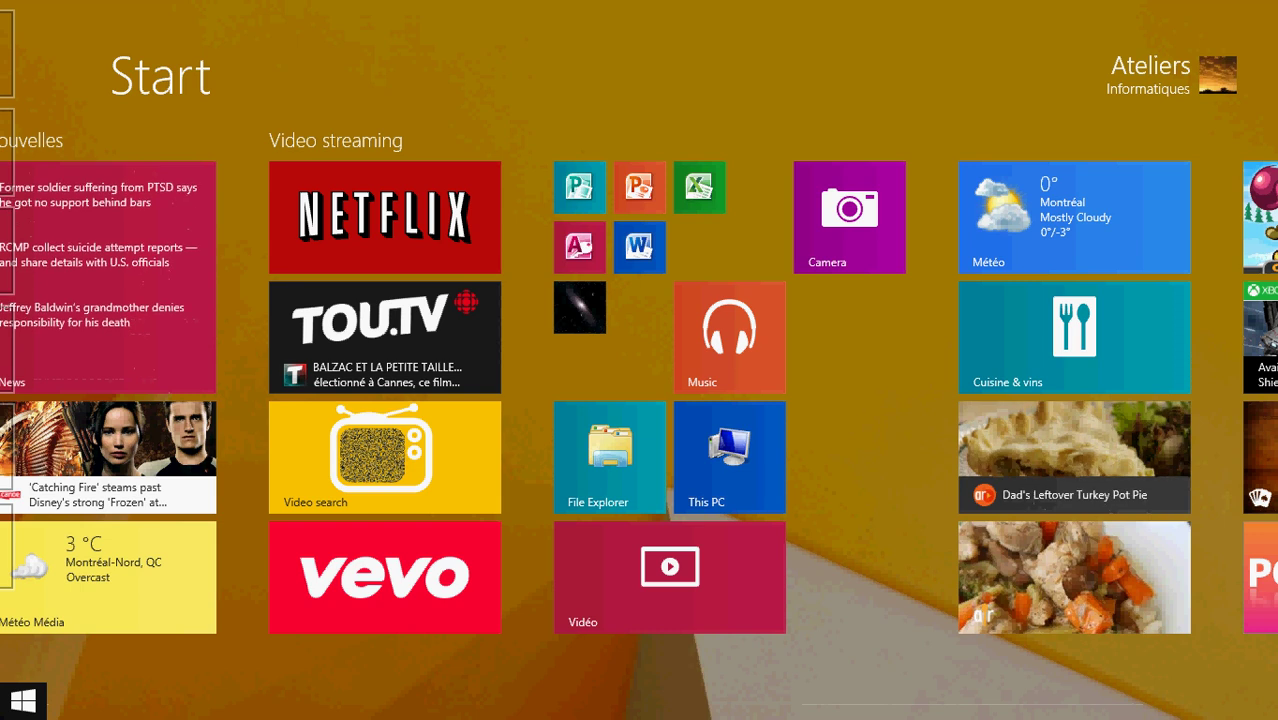
Check the Start button's power-user menu for Shut down or sign out options, then dismiss it.
right_click(4, 710)
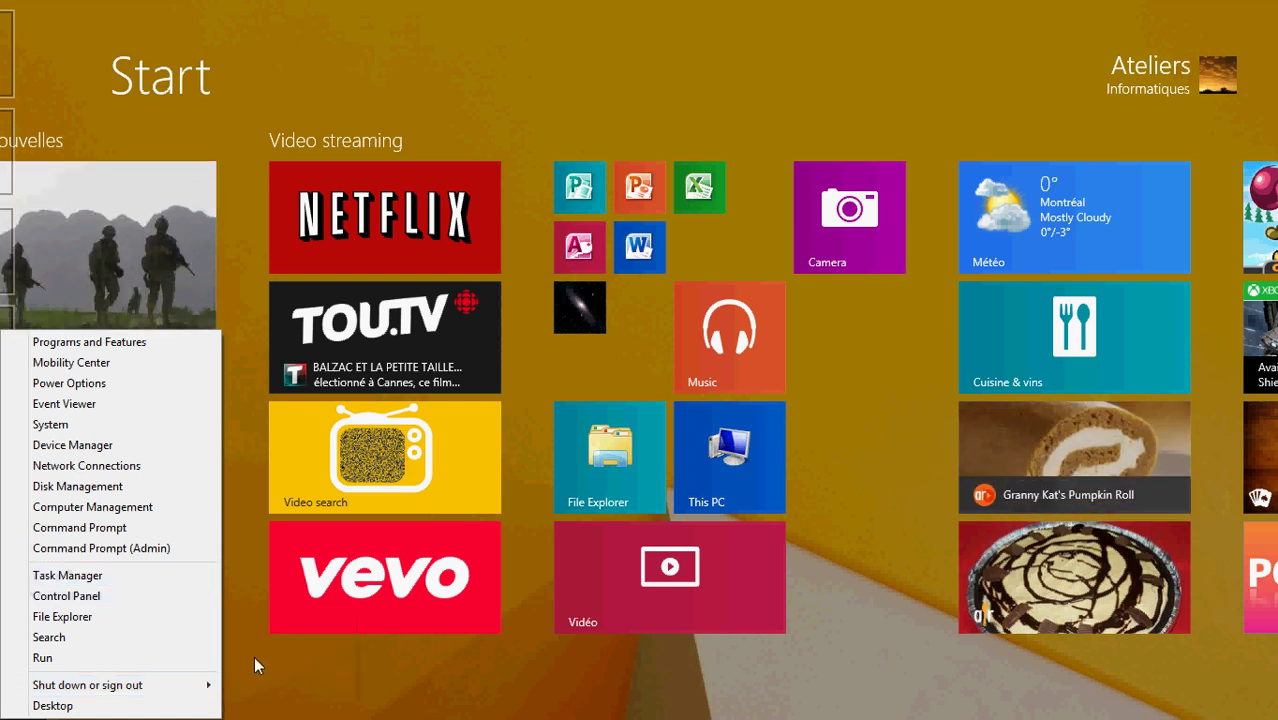
left_click(255, 659)
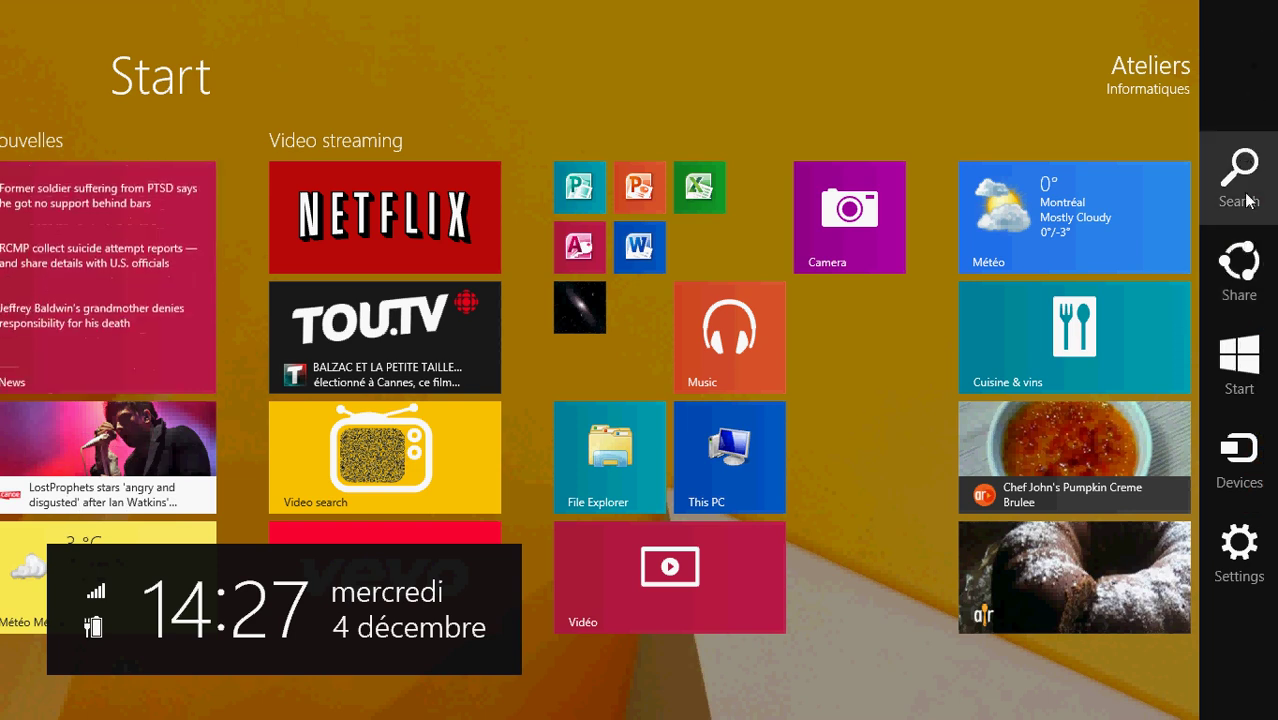
left_click(1247, 545)
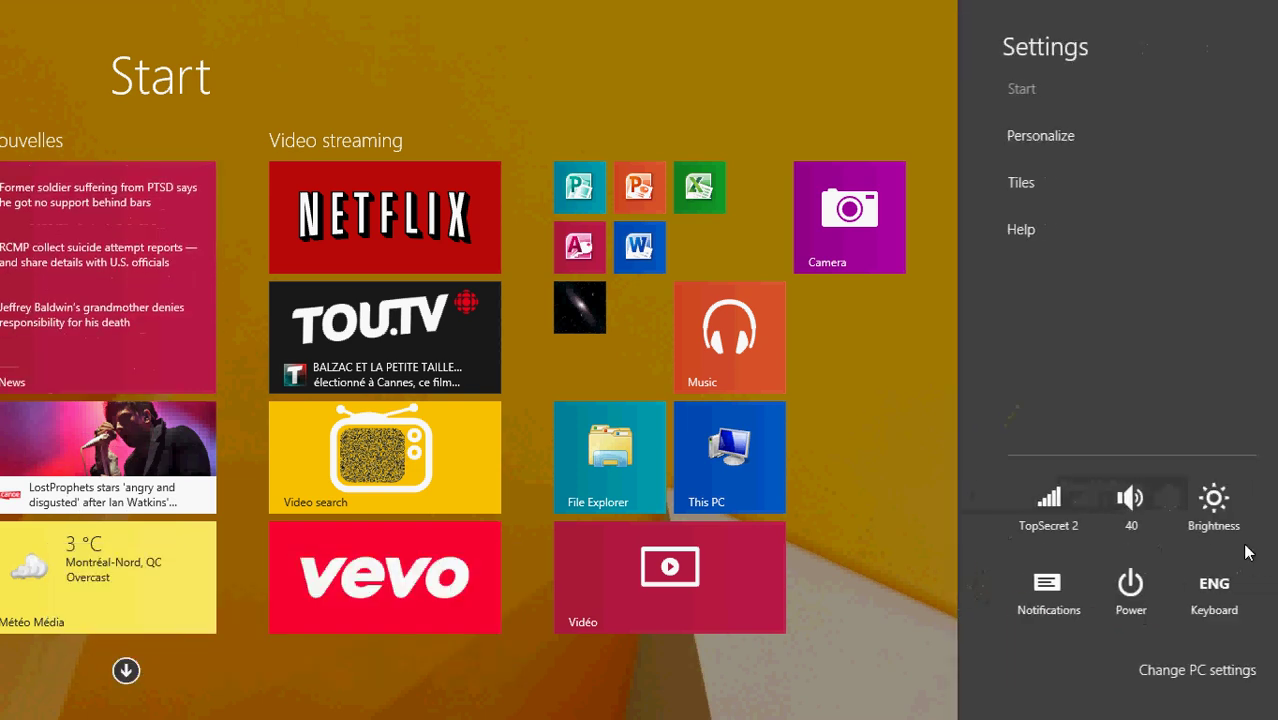
left_click(1118, 592)
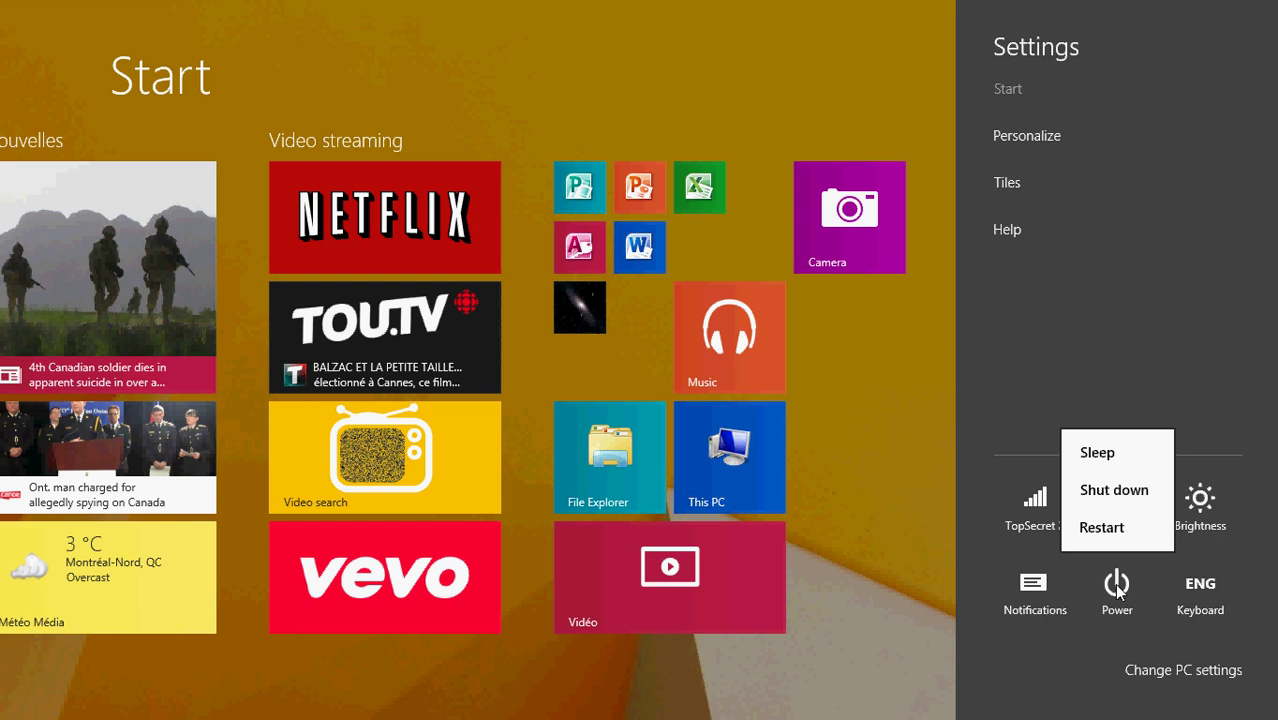
left_click(883, 459)
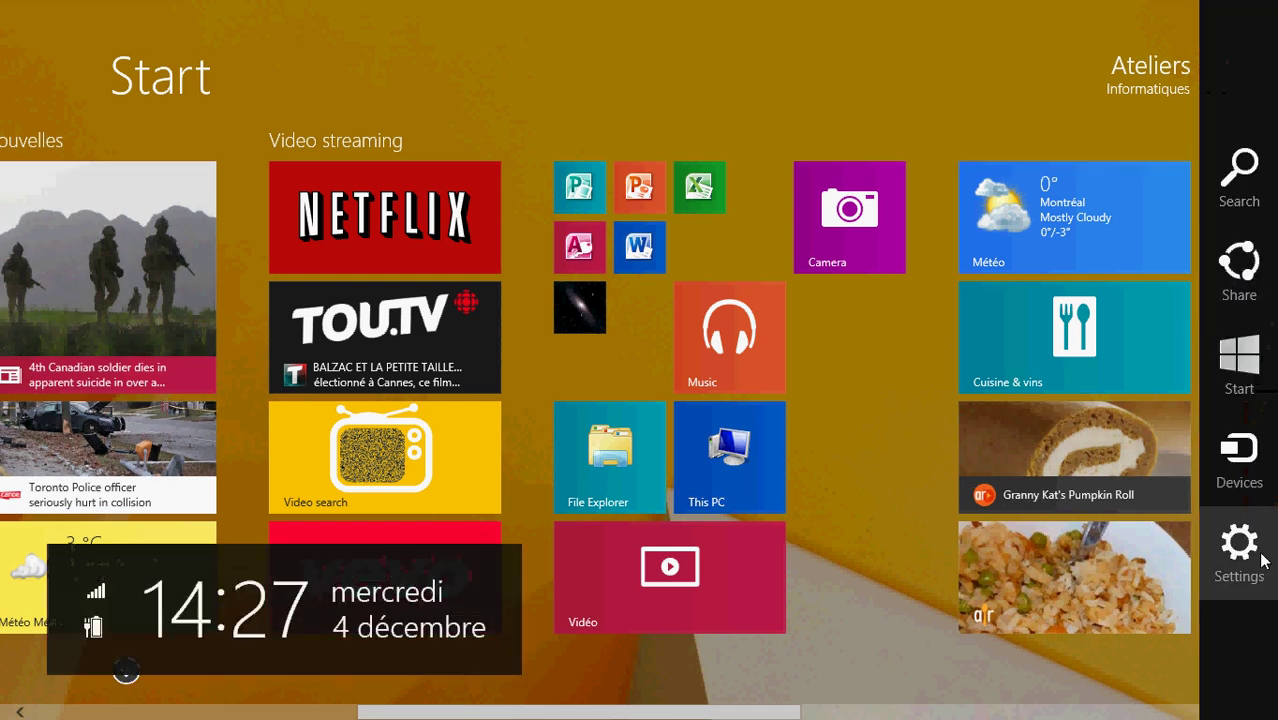
left_click(1262, 562)
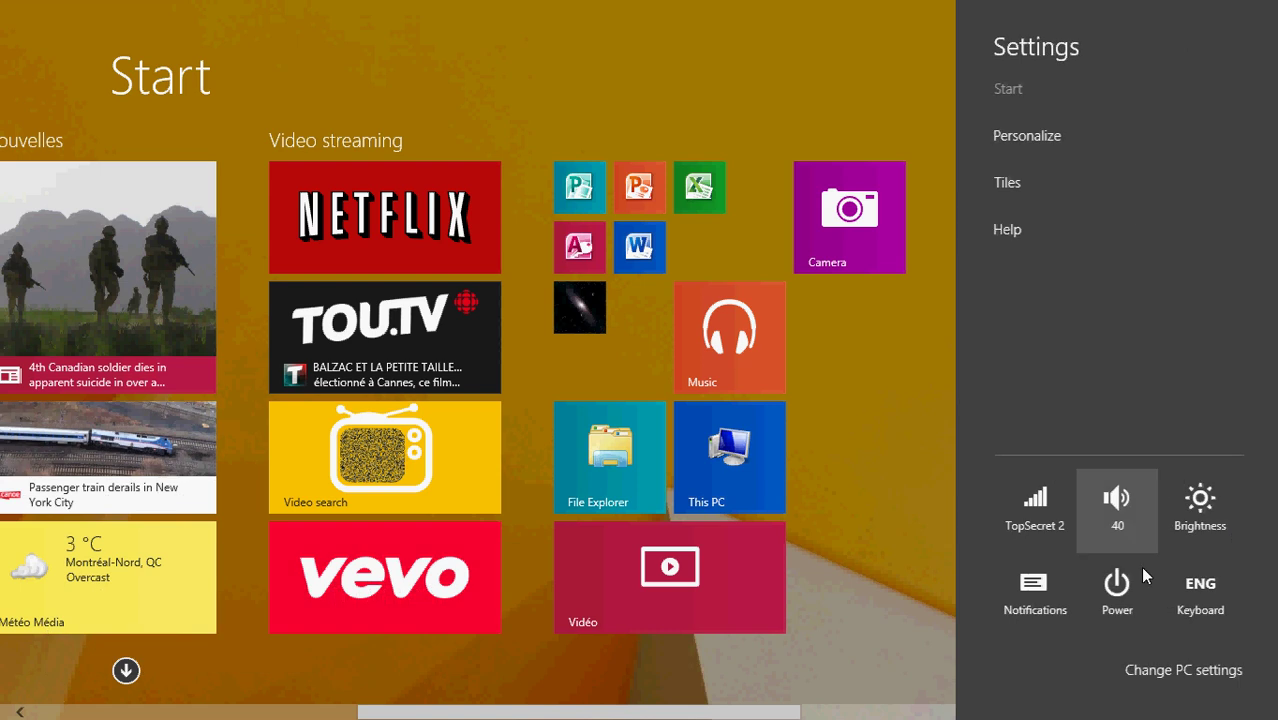
left_click(1128, 588)
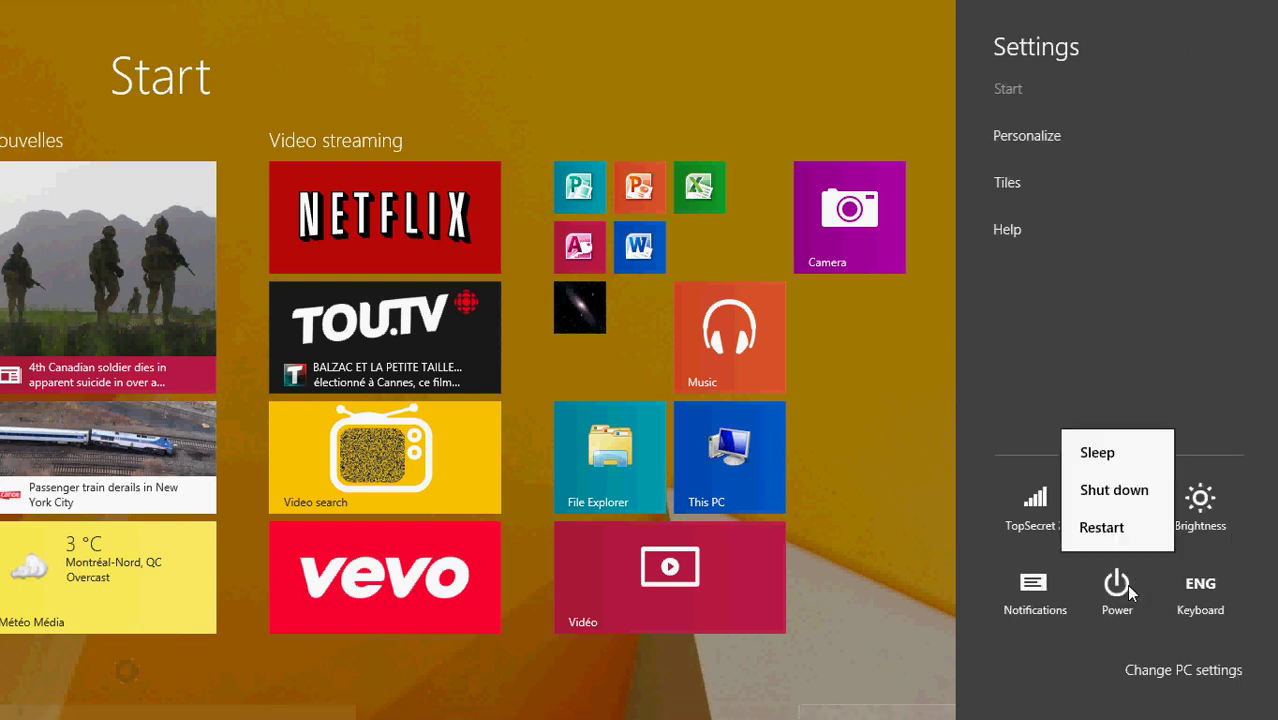
left_click(866, 546)
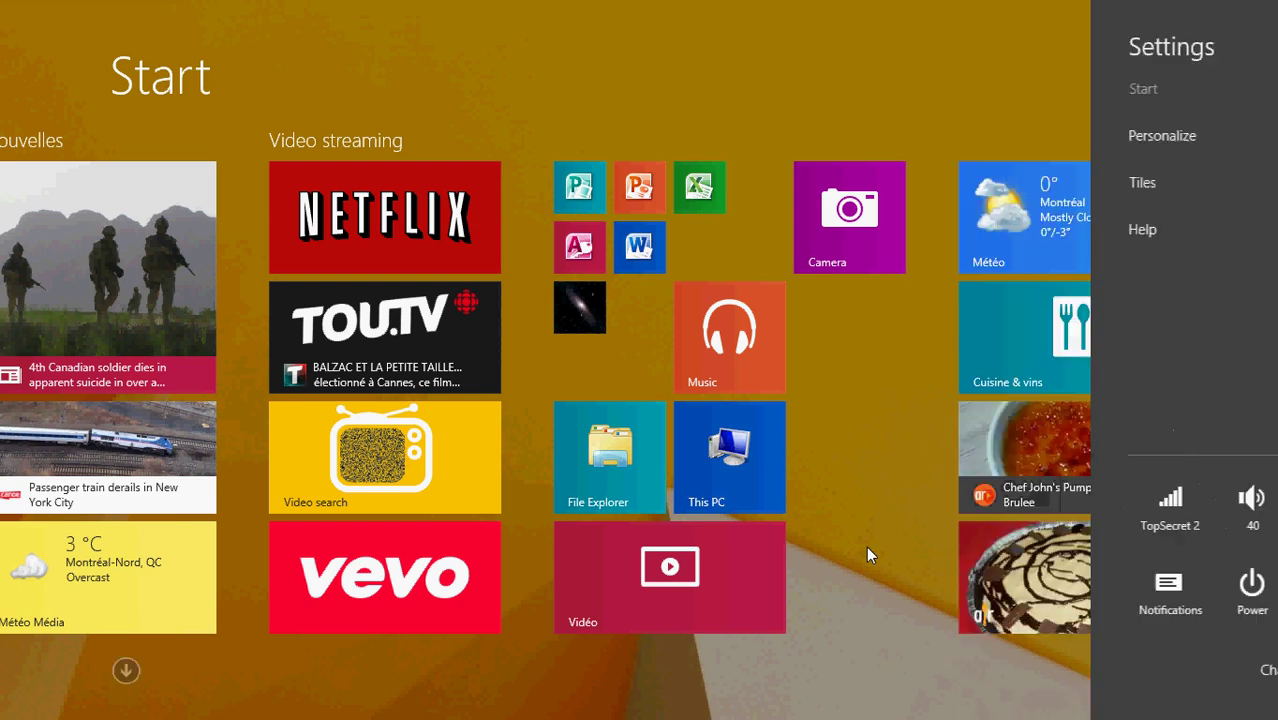
key("super+c")
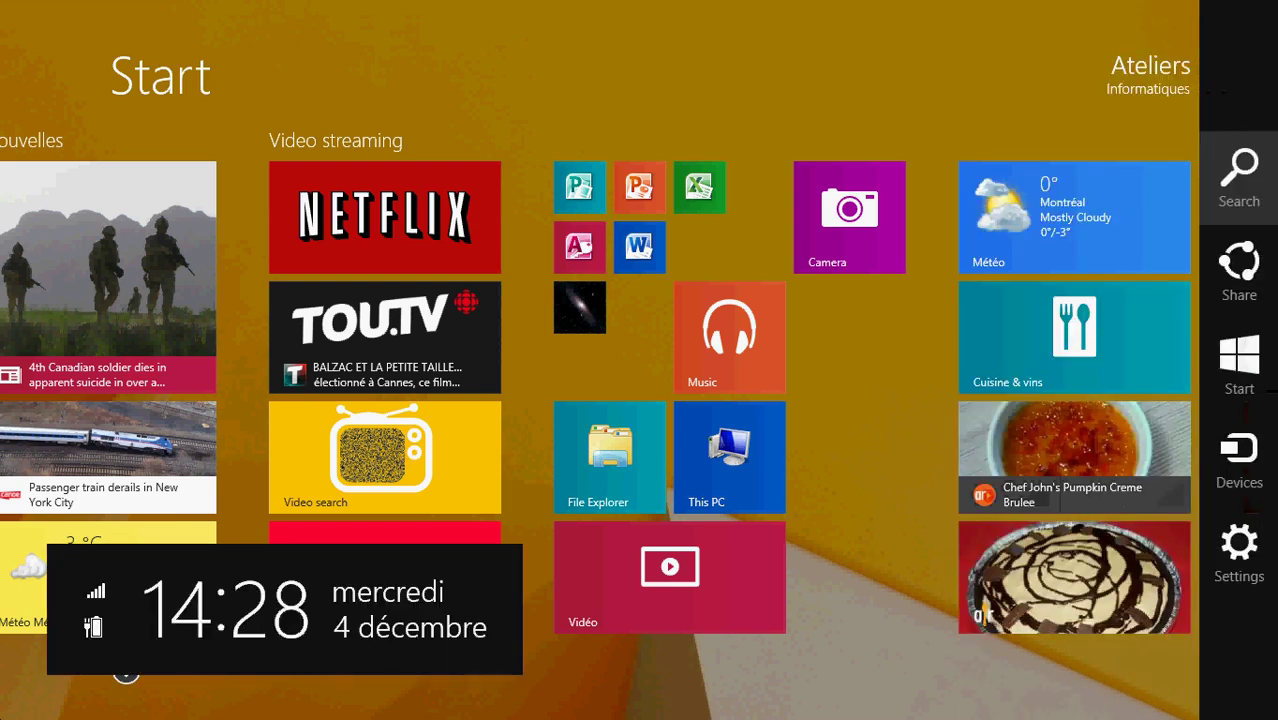
mouse_move(5, 715)
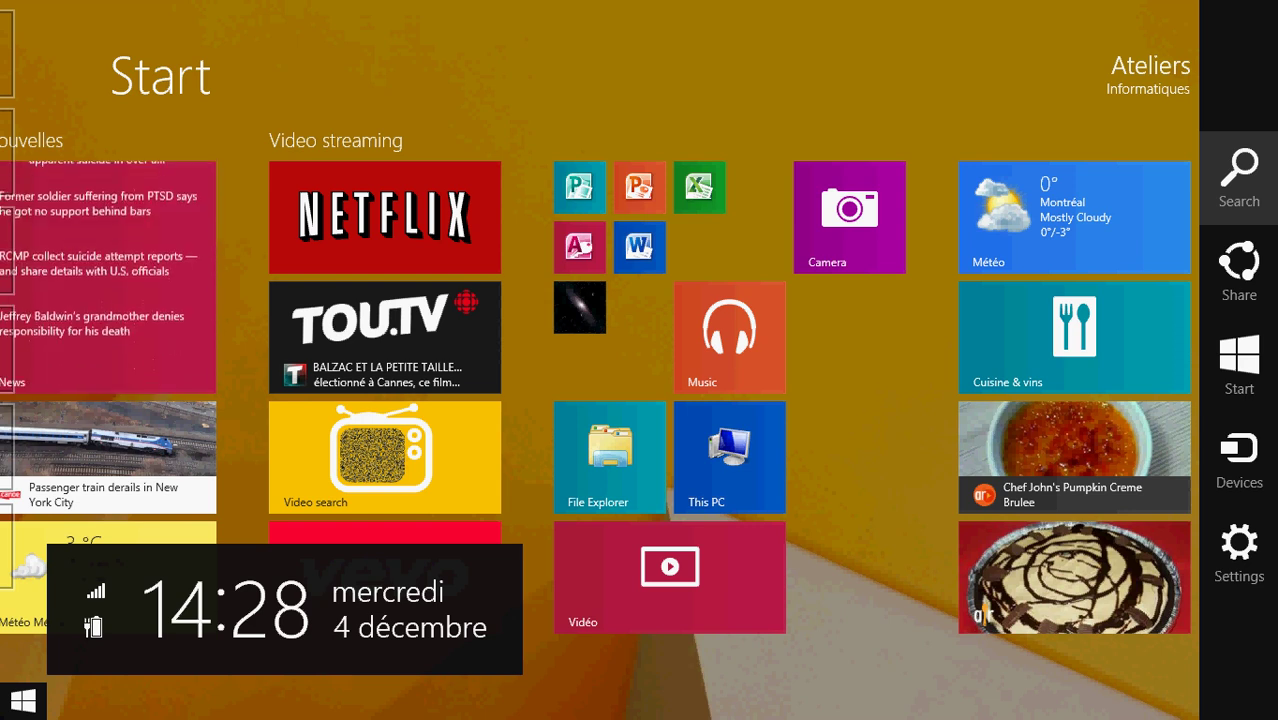
Review the power-user menu's Shut down or sign out submenu and close it without choosing.
right_click(3, 712)
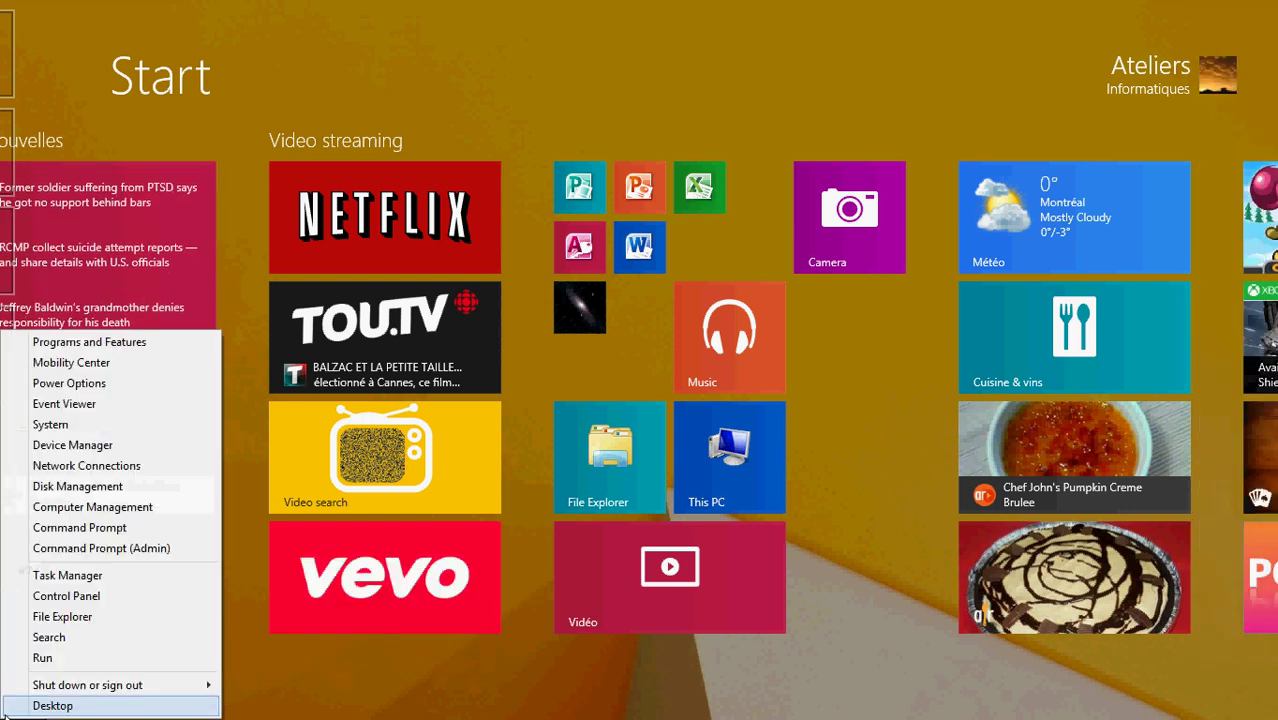
mouse_move(88, 685)
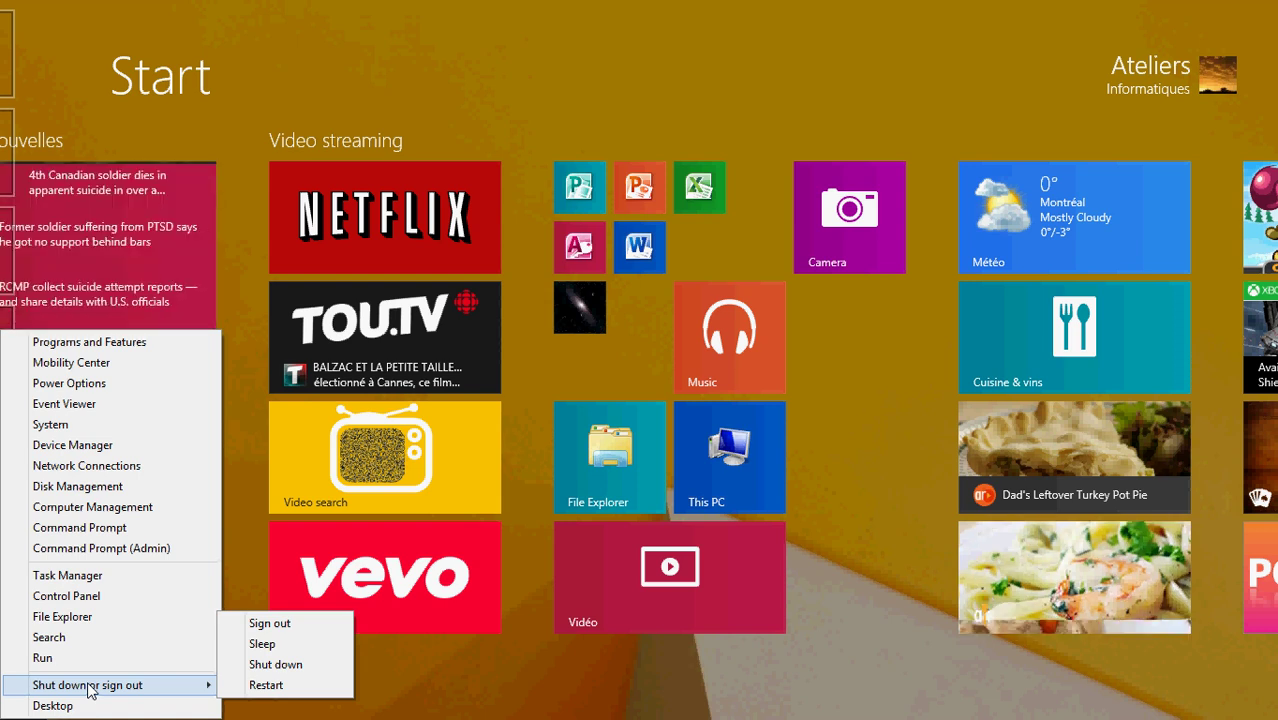
left_click(643, 62)
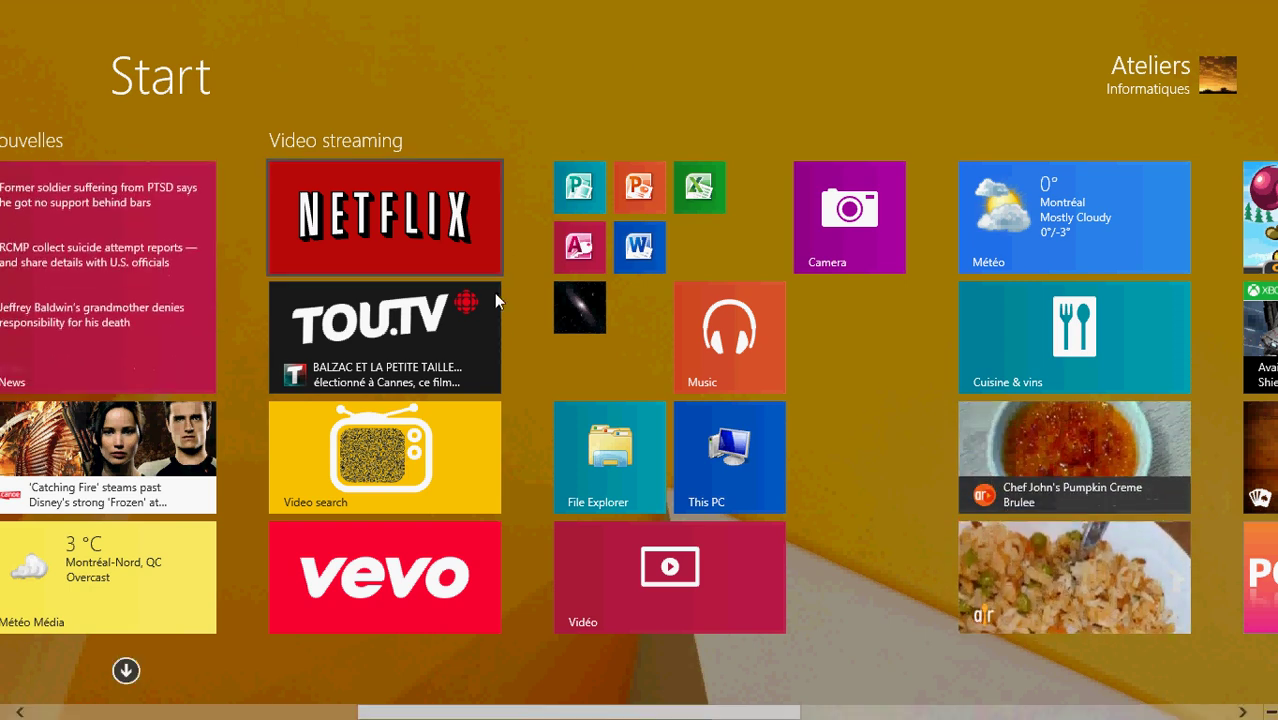
Scroll back to the start of the Start screen and go to the desktop via the Desktop tile.
scroll(499, 325, "up", 5)
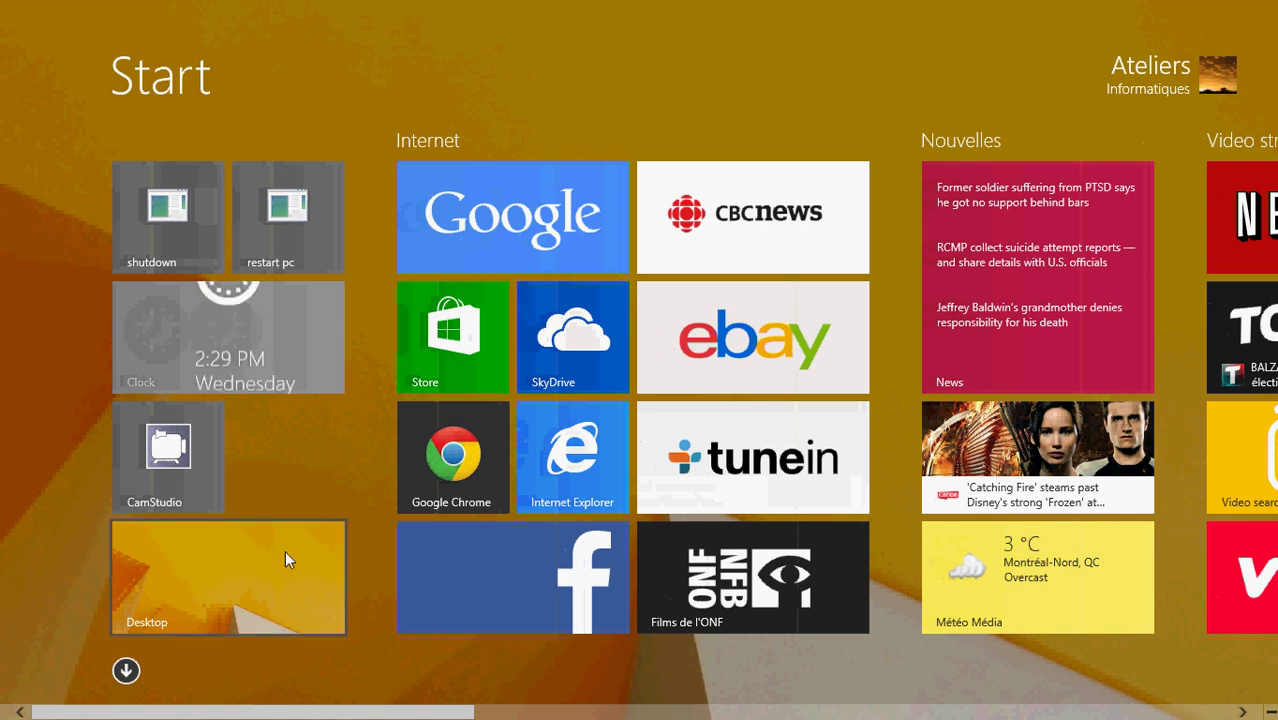
left_click(285, 556)
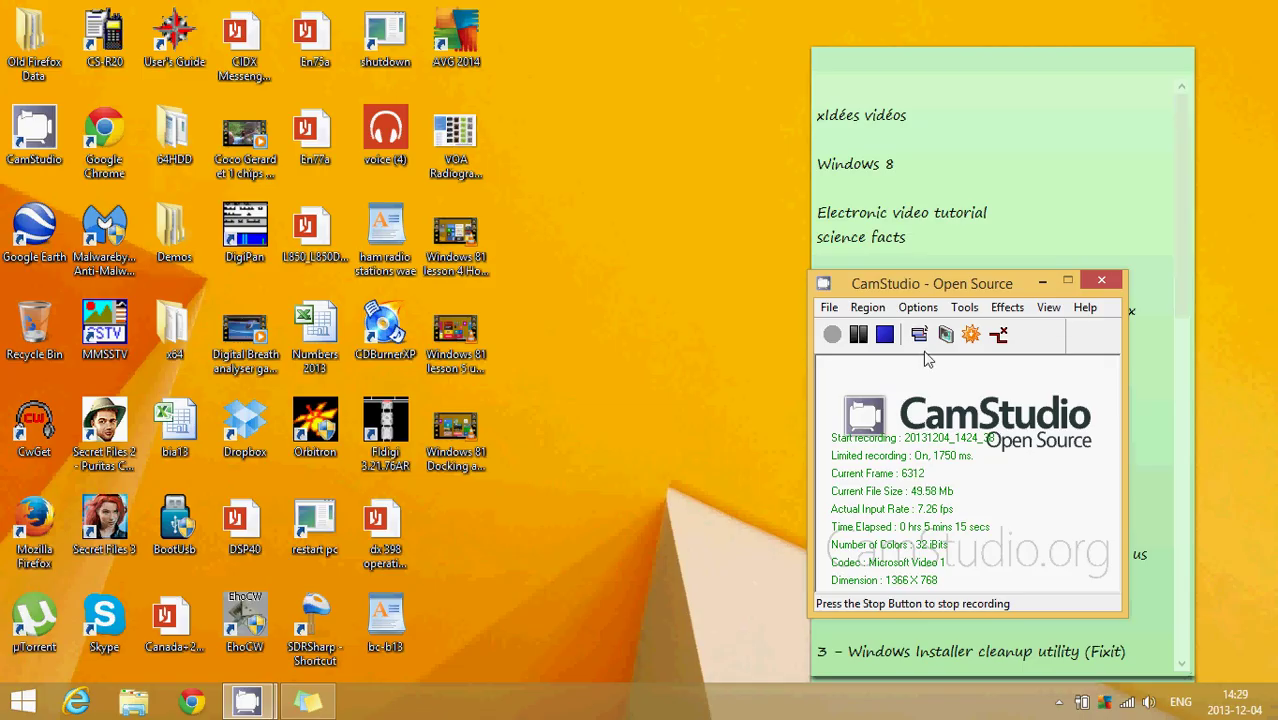